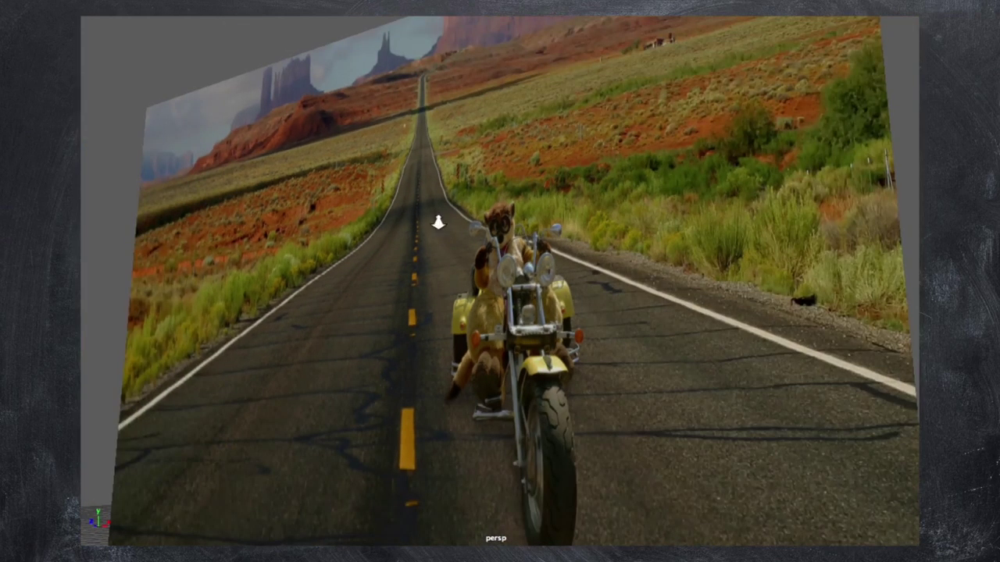
scroll(438, 226, "up", 2)
scroll(439, 227, "down", 2)
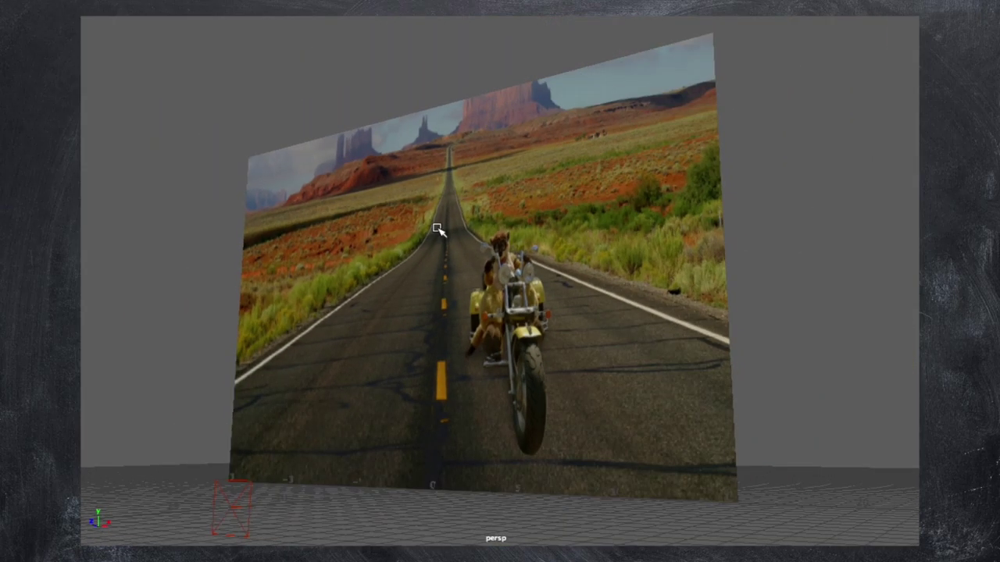
Zoom the view in and out, select the road image plane and slide it left
left_click(506, 293)
left_click_drag(435, 288, 270, 255)
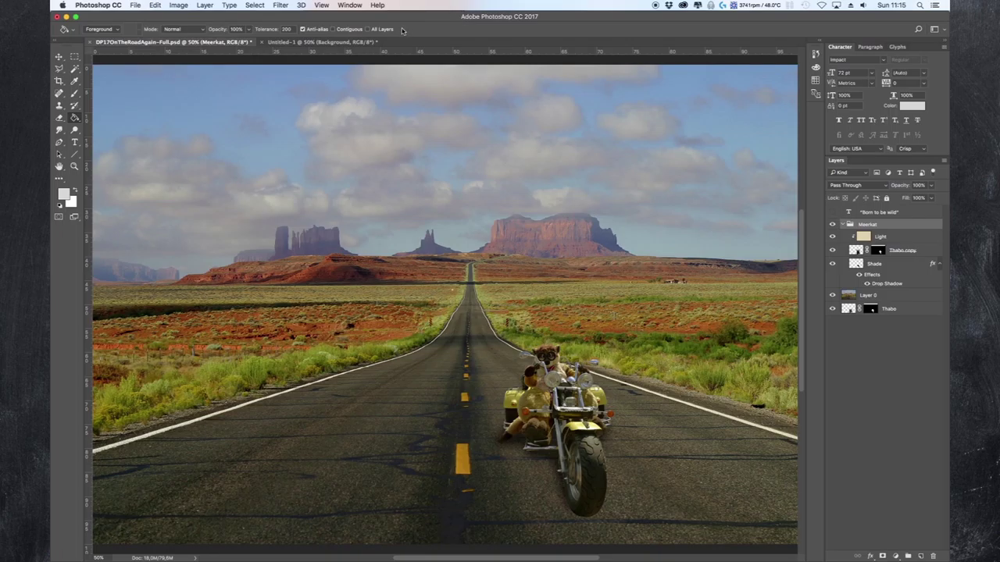
left_click(349, 6)
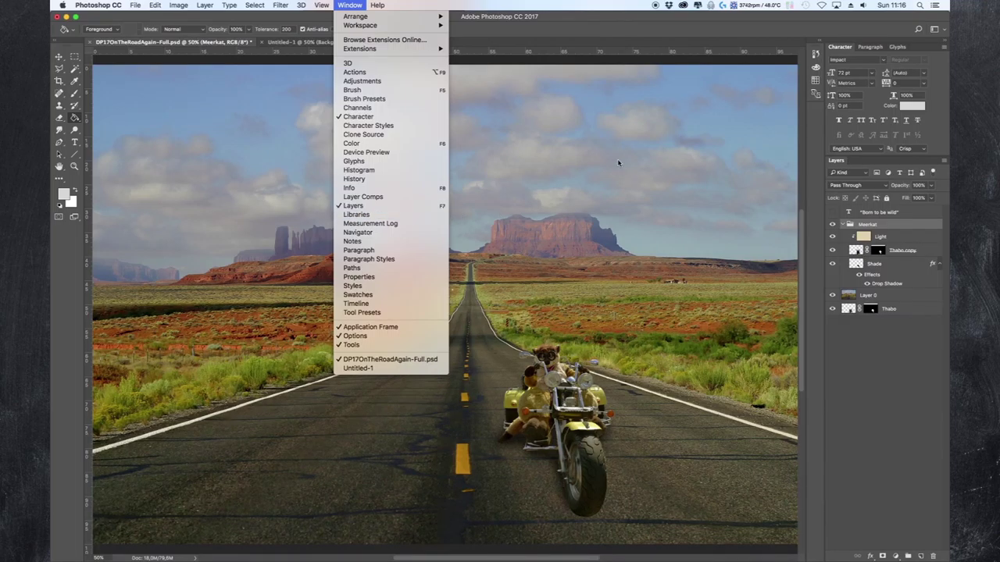
left_click(564, 22)
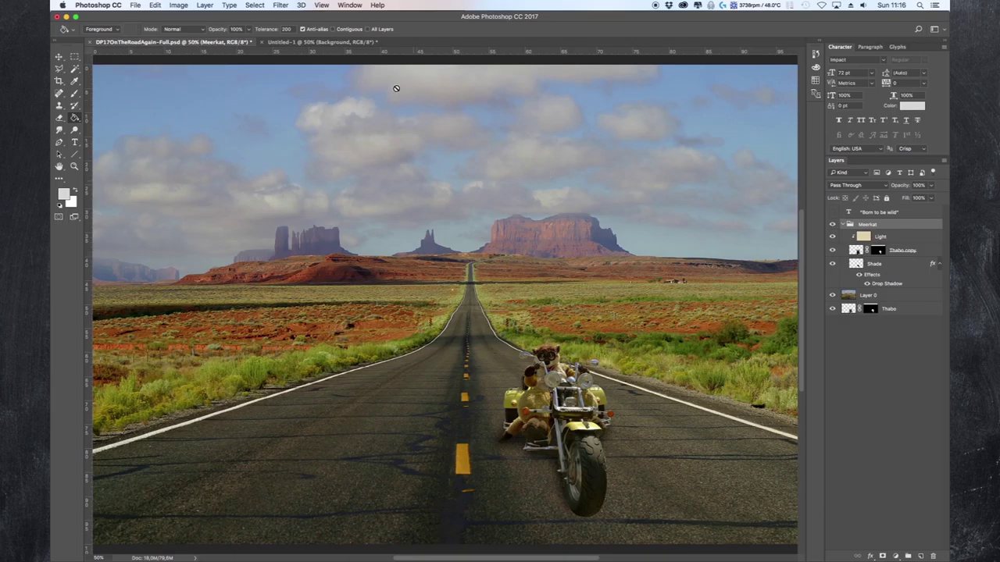
left_click(205, 5)
Browse the Layer > New menu and the Layers panel menu, closing both unchanged
mouse_move(209, 16)
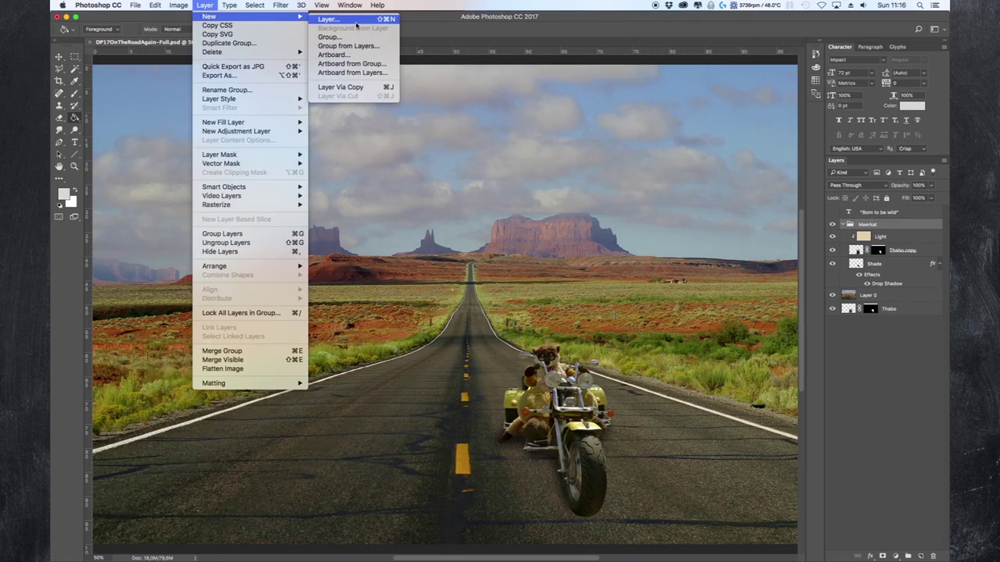
left_click(911, 490)
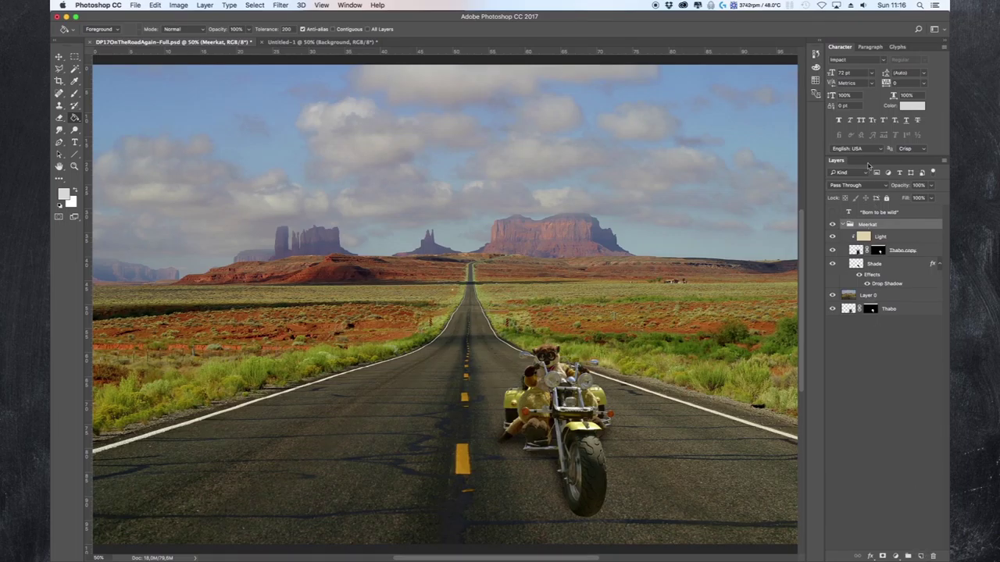
left_click(944, 164)
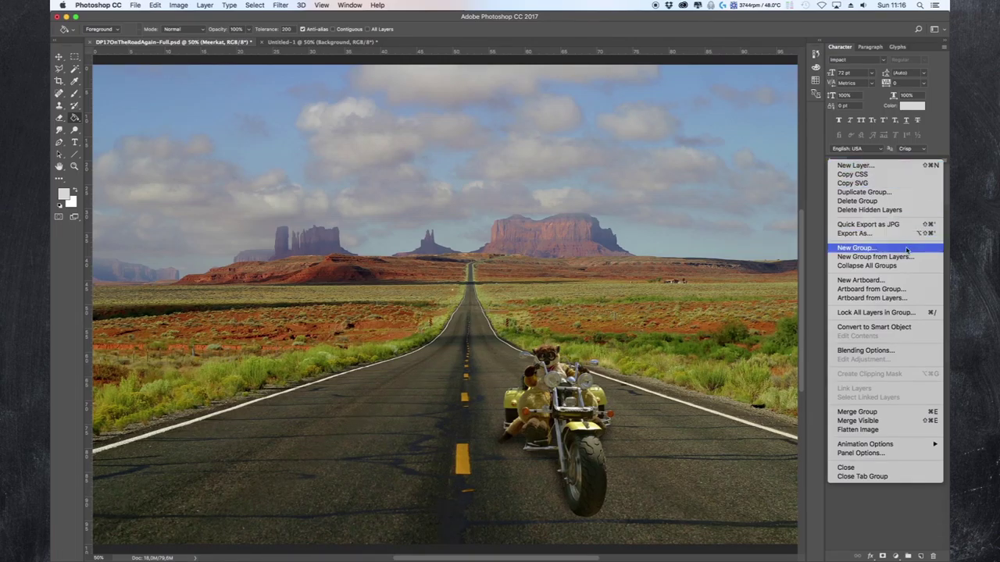
left_click(885, 538)
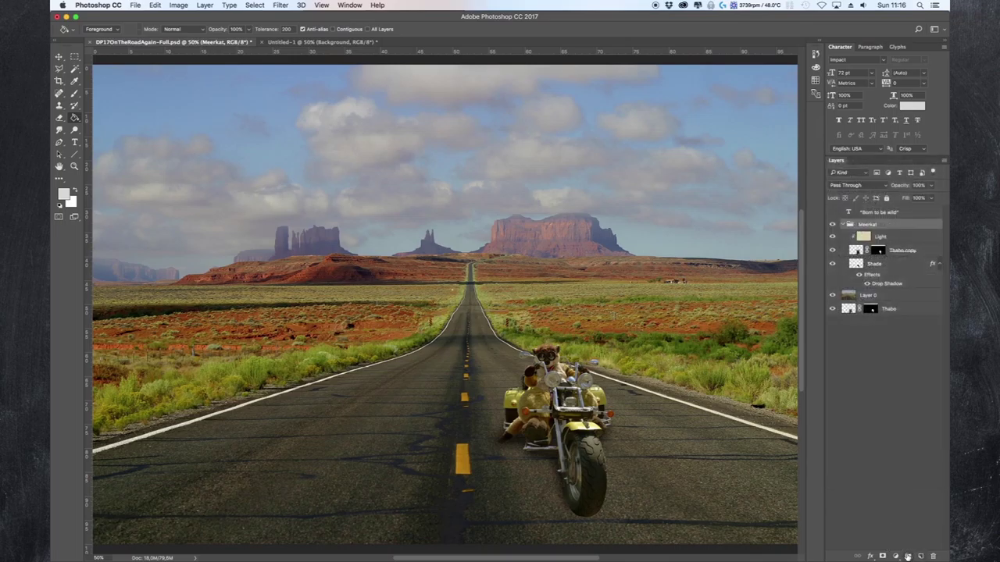
Expand the Meerkat group, select the Light layer, and switch to the Untitled-1 document
left_click(844, 225)
left_click(74, 143)
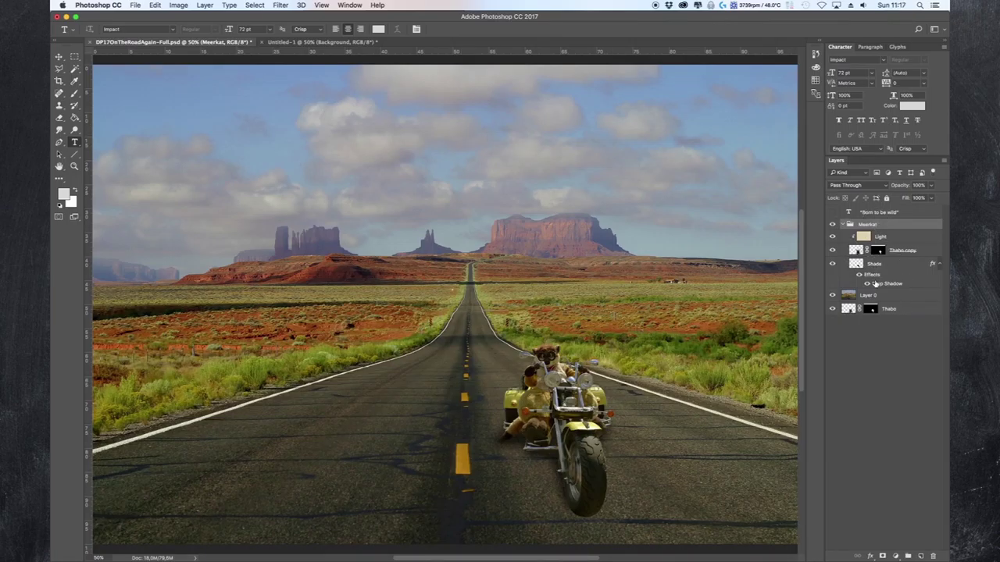
left_click(876, 266)
left_click(875, 234)
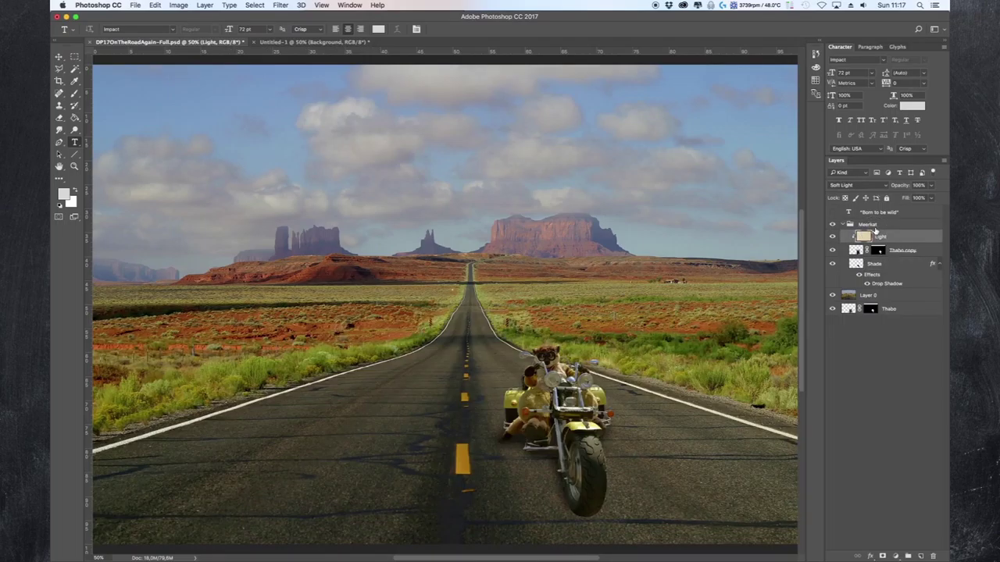
left_click(317, 43)
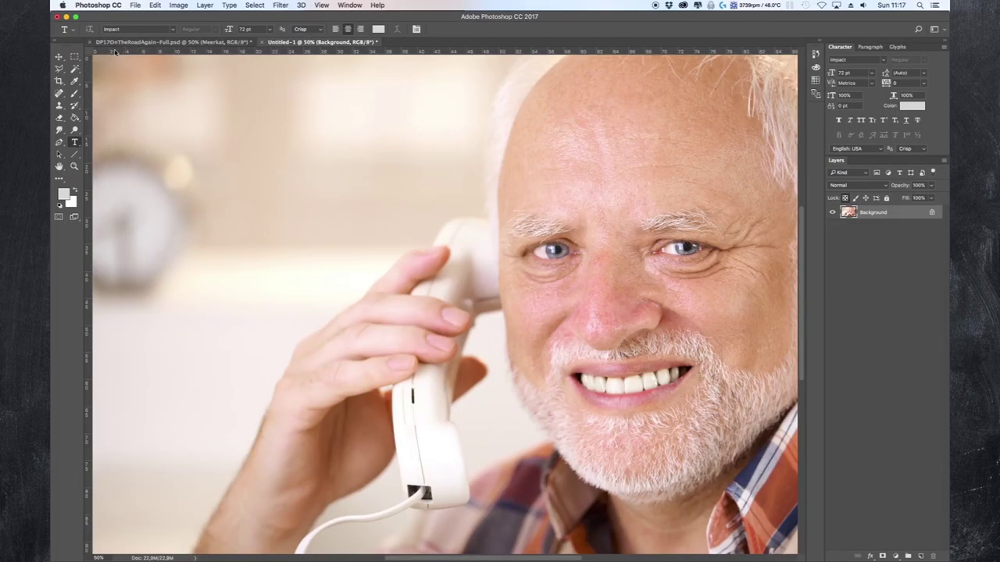
Marquee a rectangle around the man's face, copy it, and return to DP17OnTheRoadAgain
left_click(75, 56)
left_click_drag(449, 170, 759, 428)
left_click(155, 5)
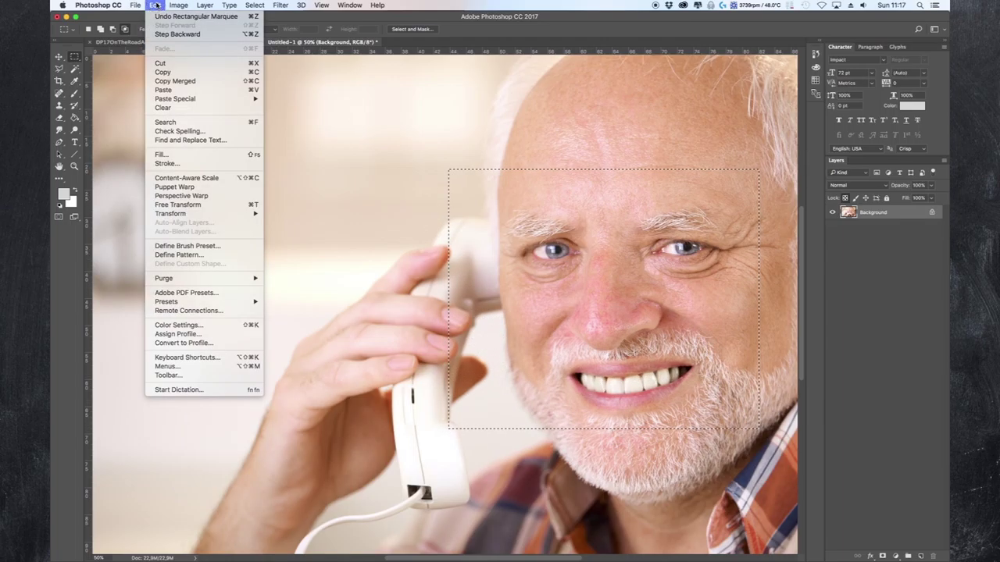
left_click(160, 72)
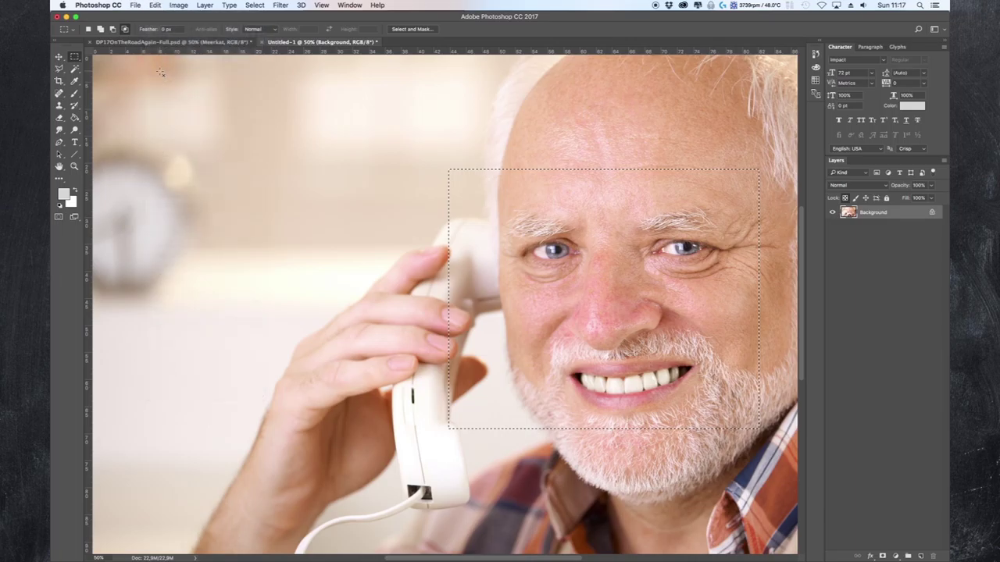
left_click(162, 43)
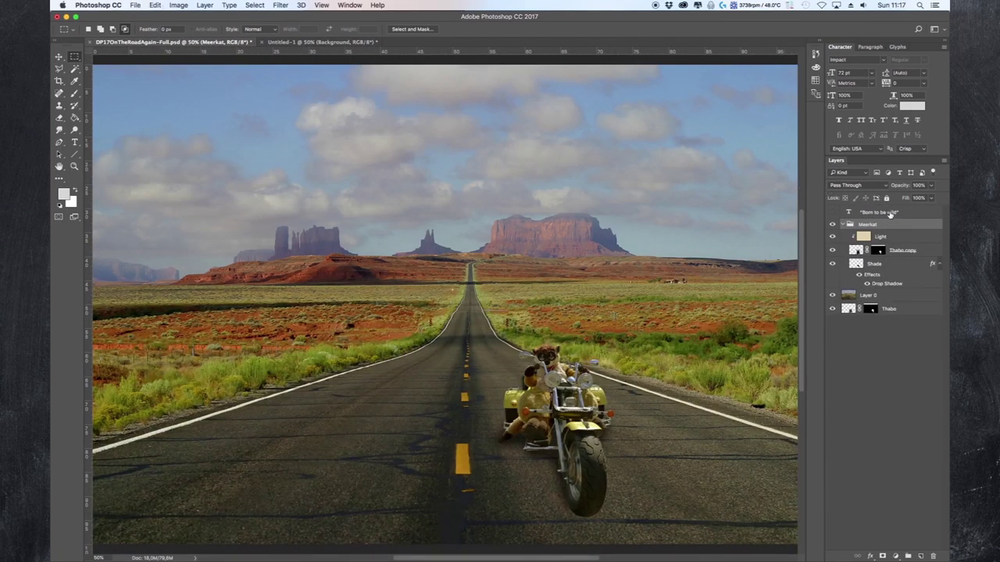
Paste the face above the 'Born to be wild' text layer, accepting the profile conversion
left_click(889, 213)
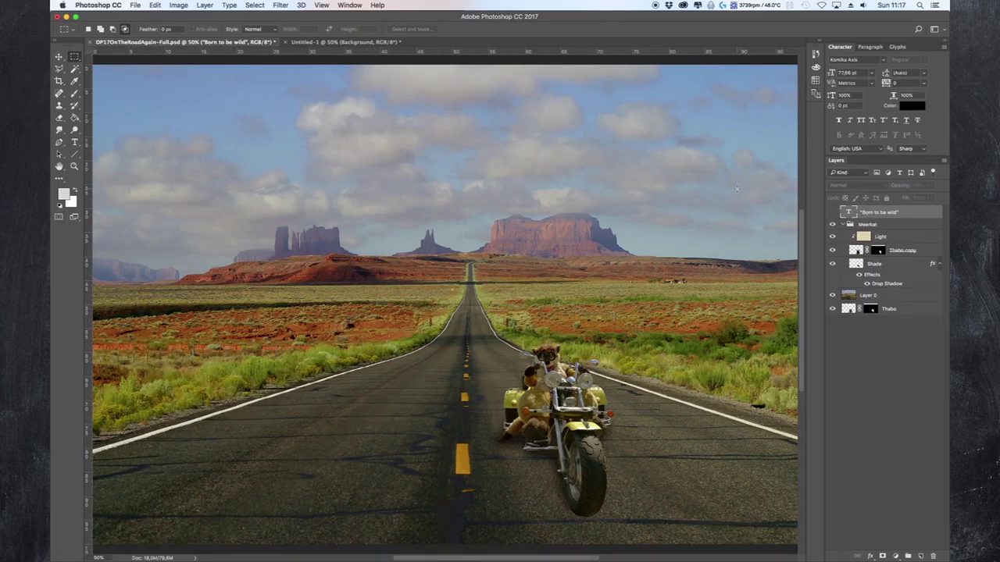
left_click(156, 5)
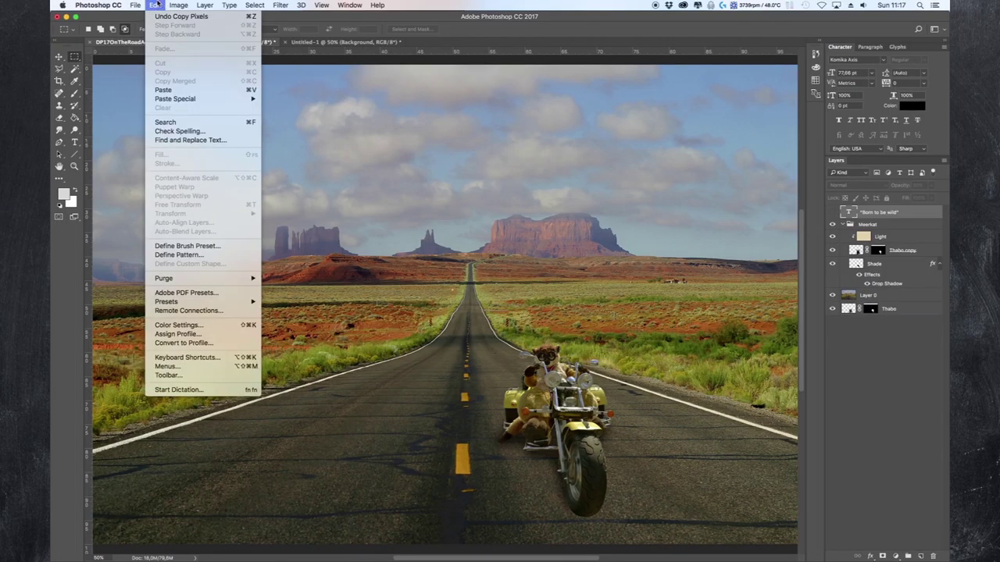
left_click(166, 90)
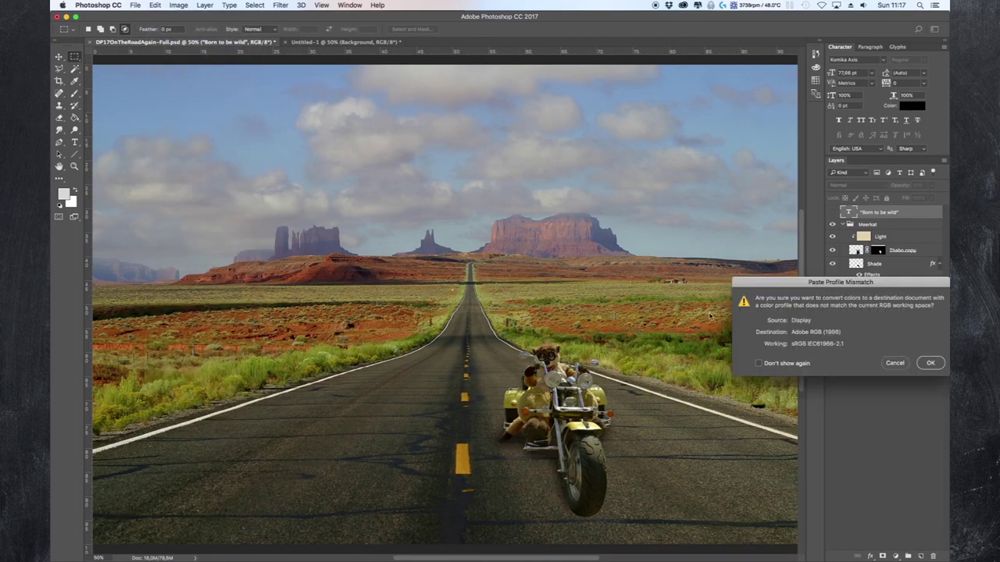
left_click_drag(813, 282, 562, 130)
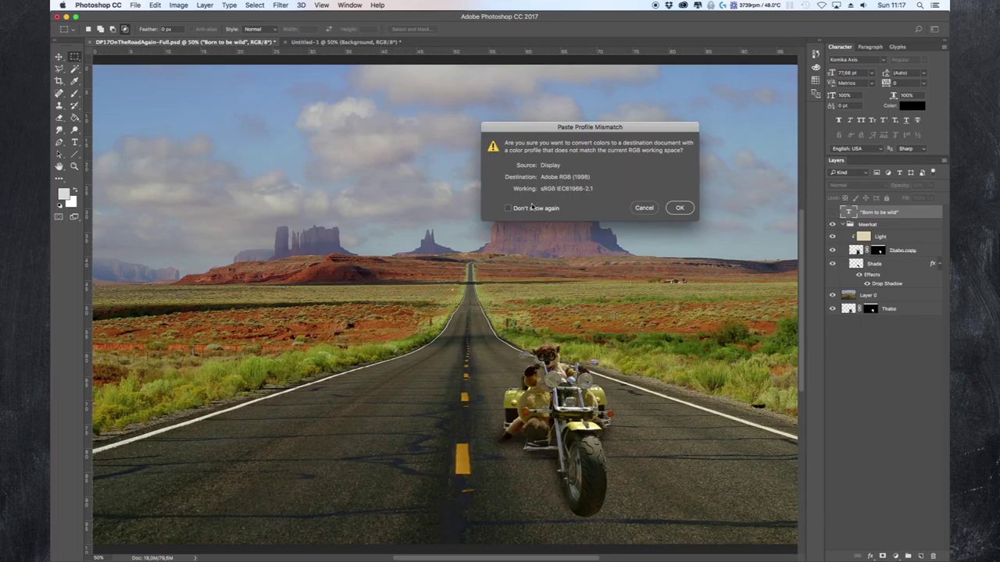
left_click(680, 208)
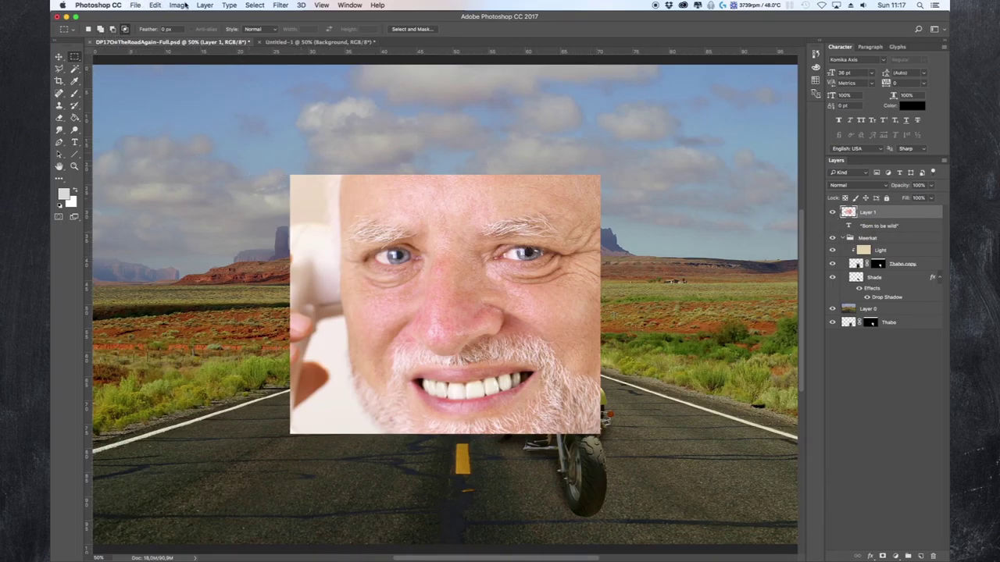
Add a Reveal All layer mask to Layer 1 via Layer > Layer Mask
left_click(207, 5)
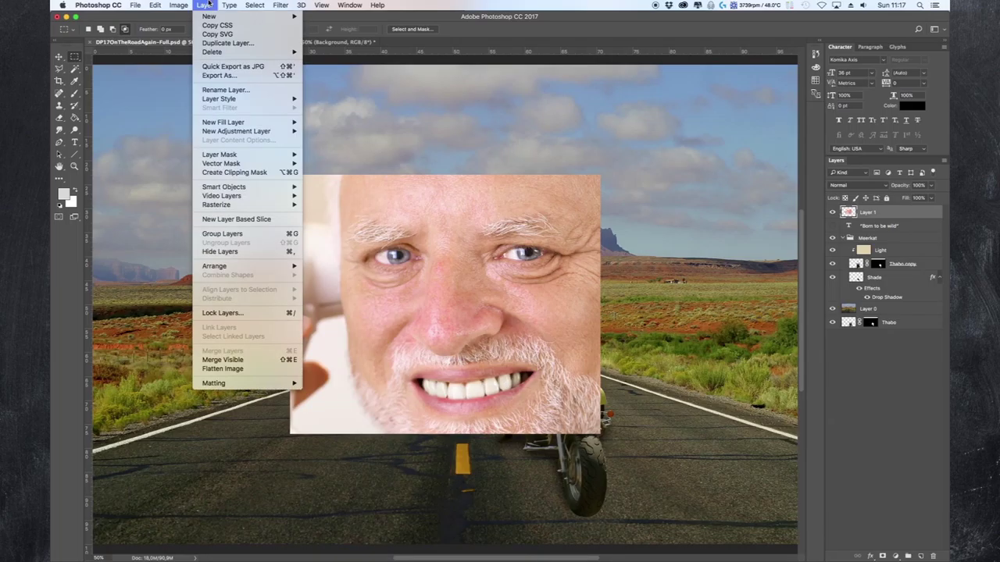
mouse_move(242, 160)
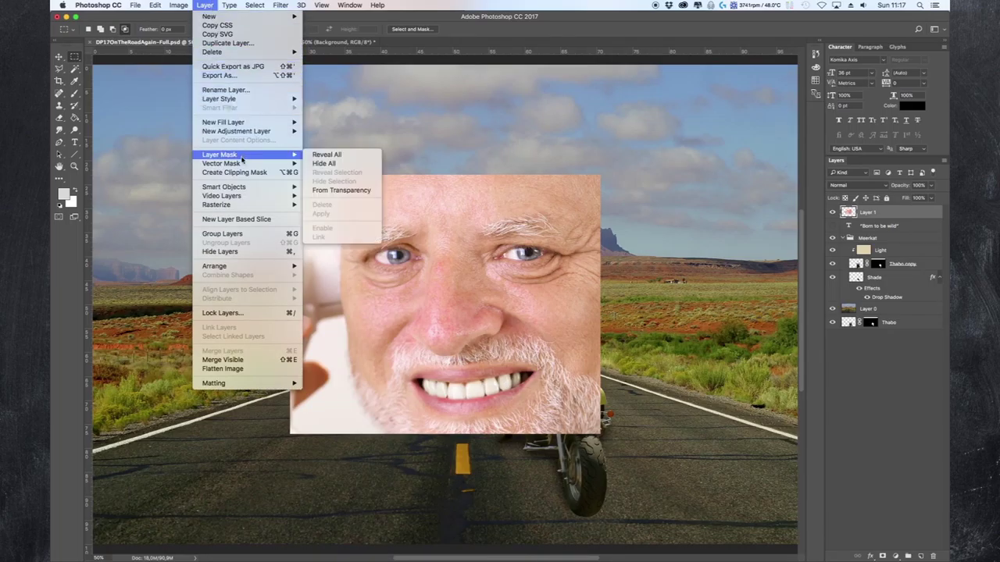
left_click(347, 156)
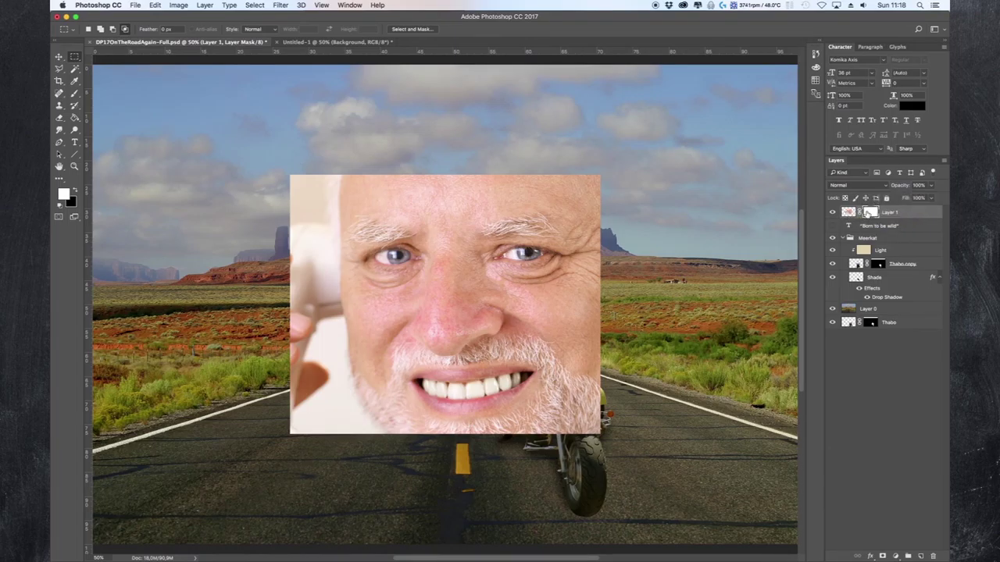
left_click(848, 211)
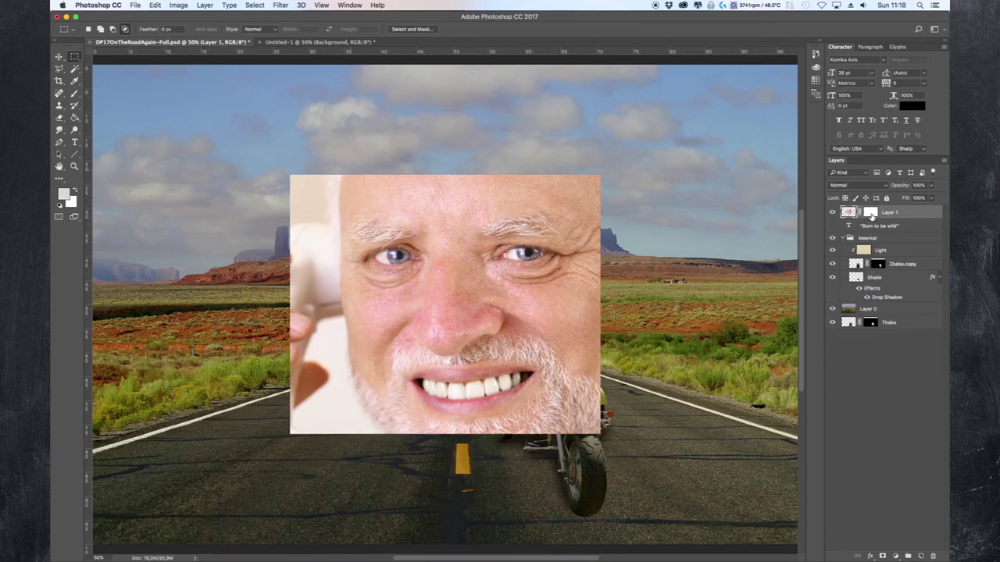
left_click(871, 215)
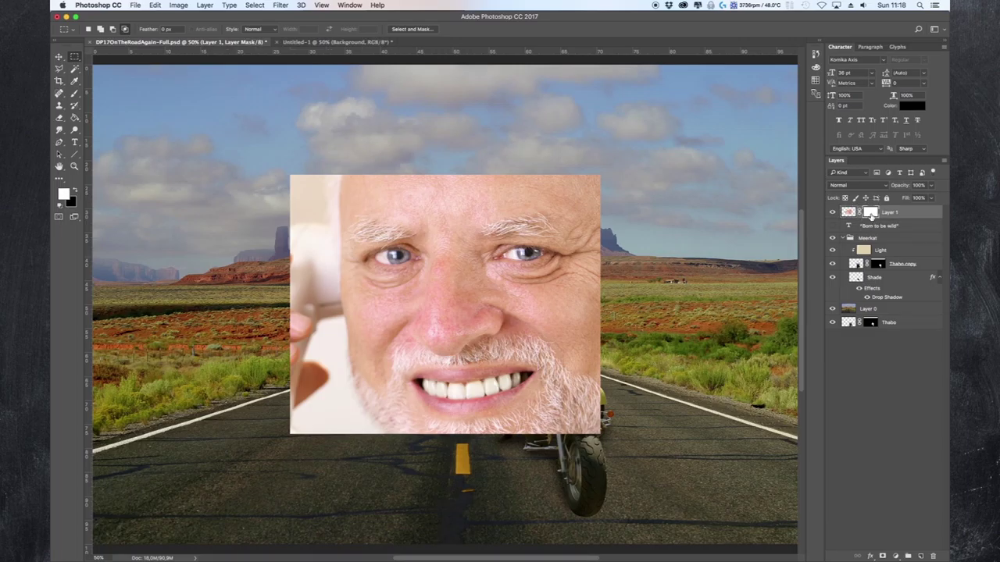
left_click(871, 215)
Brush black scribbles onto Layer 1's mask, then paint most back with white
left_click(76, 190)
left_click(75, 93)
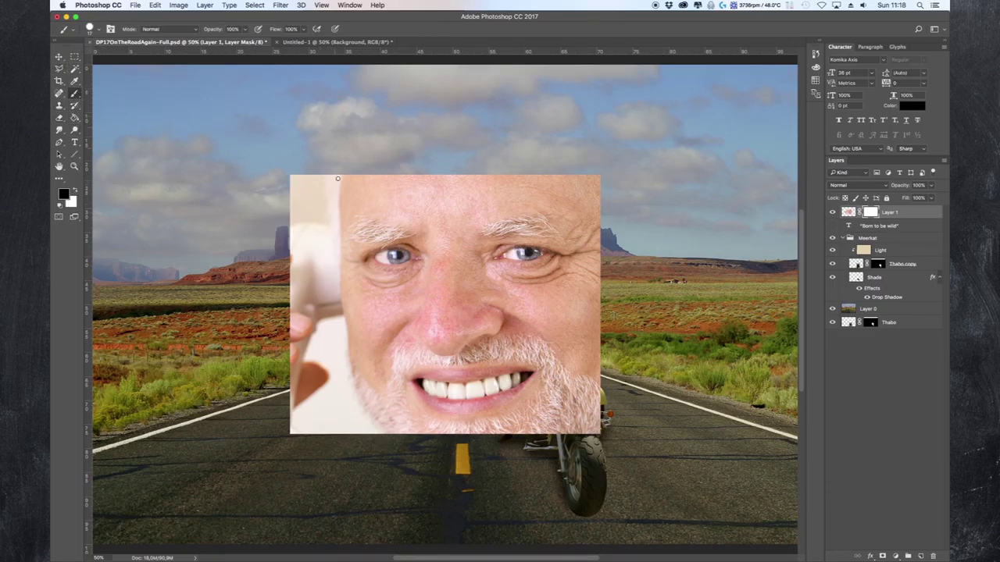
mouse_move(357, 188)
left_mouse_down()
mouse_move(435, 245)
mouse_move(380, 273)
mouse_move(436, 286)
mouse_move(556, 285)
mouse_move(474, 314)
mouse_move(419, 251)
mouse_move(367, 287)
mouse_move(371, 301)
mouse_move(396, 272)
mouse_move(481, 249)
mouse_move(263, 255)
mouse_move(407, 257)
left_mouse_up()
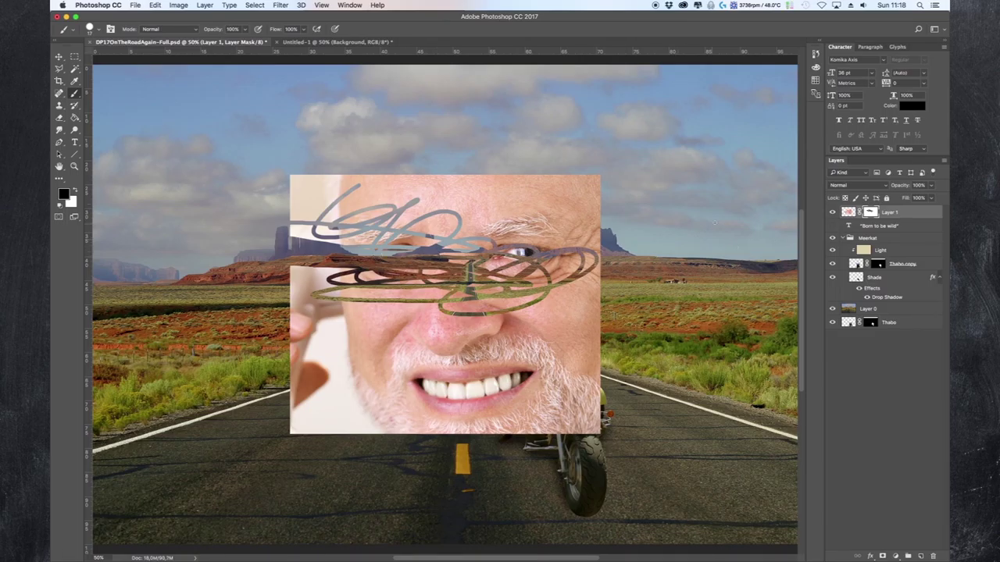
left_click(74, 190)
mouse_move(422, 203)
left_mouse_down()
mouse_move(368, 232)
mouse_move(159, 256)
mouse_move(241, 248)
mouse_move(497, 261)
mouse_move(486, 268)
mouse_move(508, 273)
mouse_move(358, 256)
mouse_move(229, 268)
mouse_move(368, 290)
mouse_move(567, 262)
mouse_move(469, 261)
mouse_move(485, 263)
mouse_move(462, 282)
mouse_move(405, 277)
mouse_move(514, 289)
mouse_move(375, 292)
mouse_move(437, 293)
mouse_move(395, 304)
mouse_move(549, 324)
mouse_move(487, 310)
mouse_move(542, 308)
mouse_move(465, 273)
mouse_move(472, 262)
mouse_move(652, 264)
mouse_move(503, 245)
mouse_move(559, 243)
left_mouse_up()
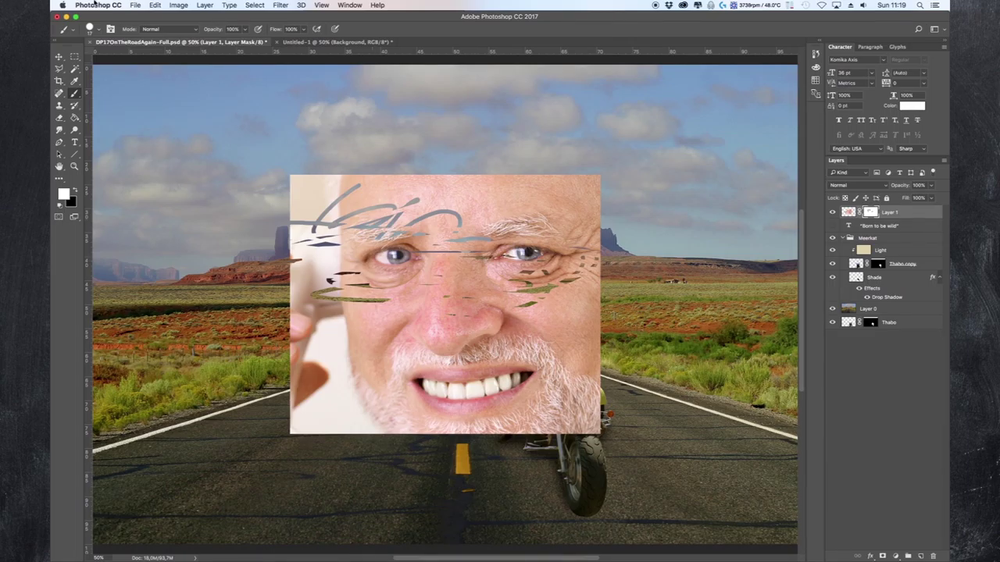
Apply a Stroke layer style to Layer 1 through Layer > Layer Style > Stroke
left_click(204, 5)
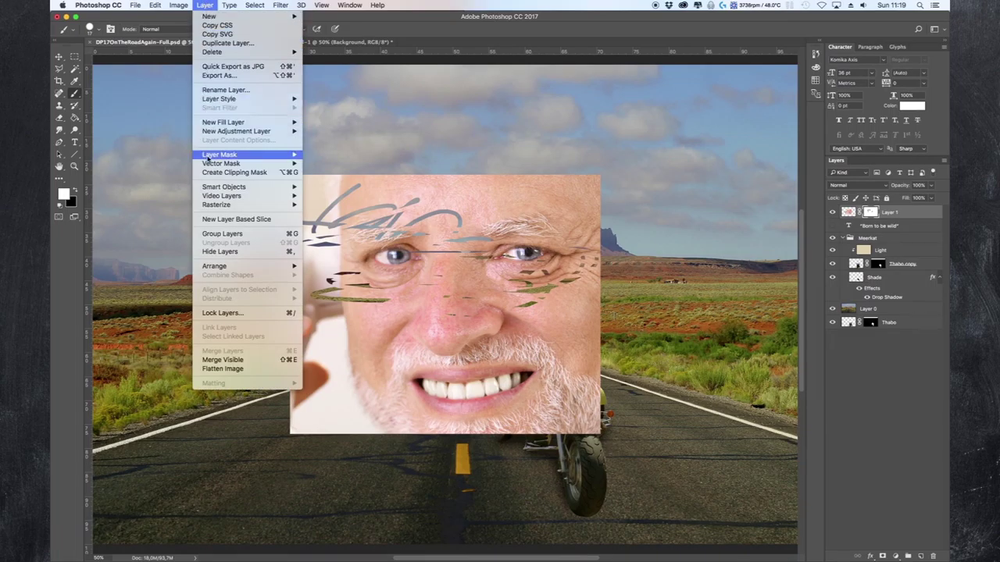
mouse_move(220, 105)
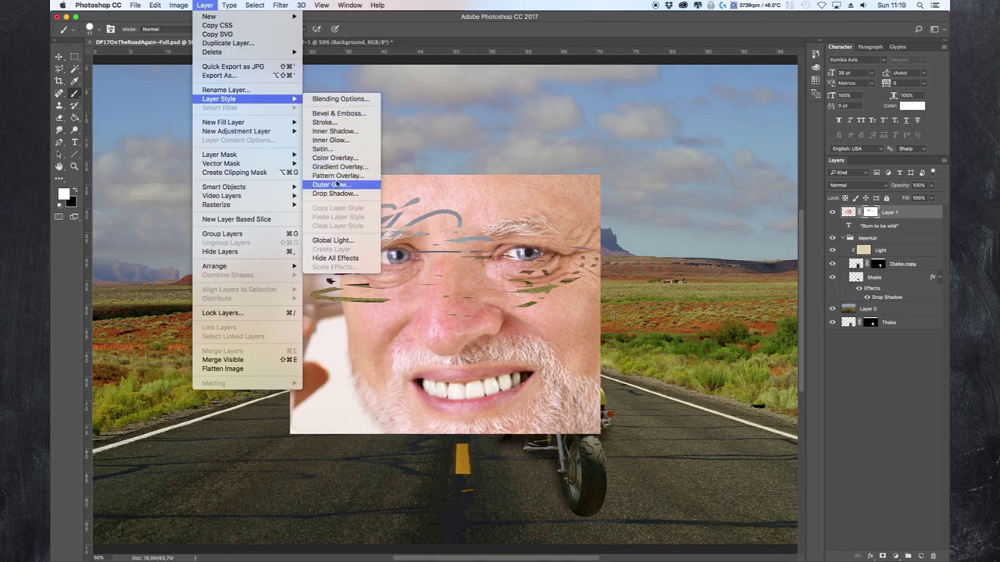
left_click(341, 123)
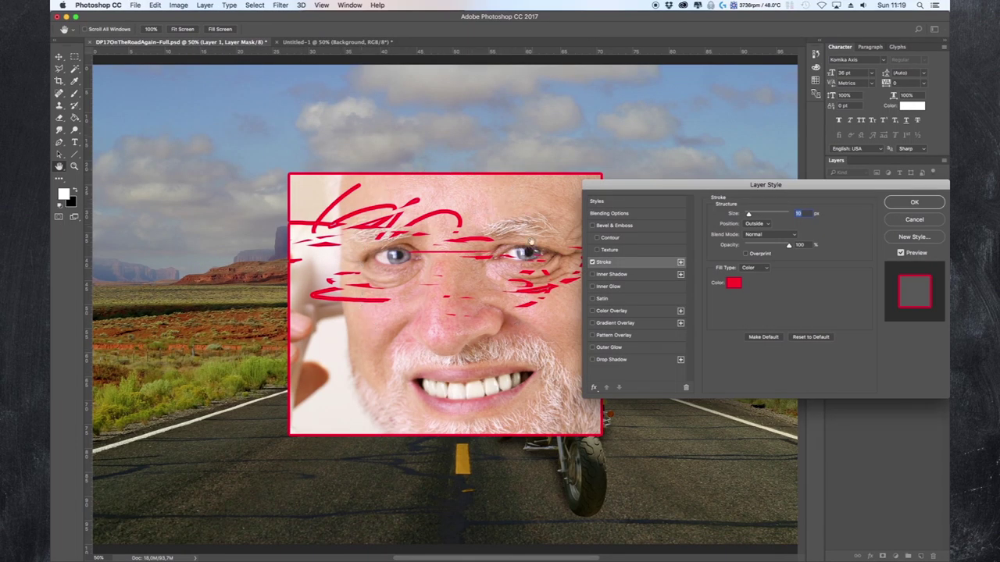
Widen Layer 1's red stroke to 43 px and switch on Drop Shadow
left_click(764, 219)
mouse_move(764, 220)
left_mouse_down()
mouse_move(750, 219)
mouse_move(775, 217)
mouse_move(754, 216)
left_mouse_up()
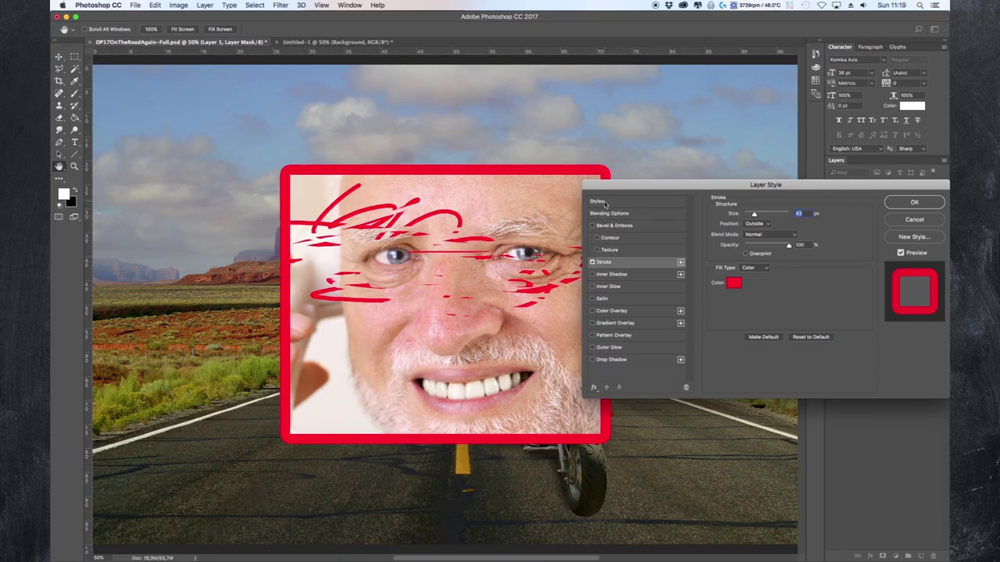
left_click(612, 360)
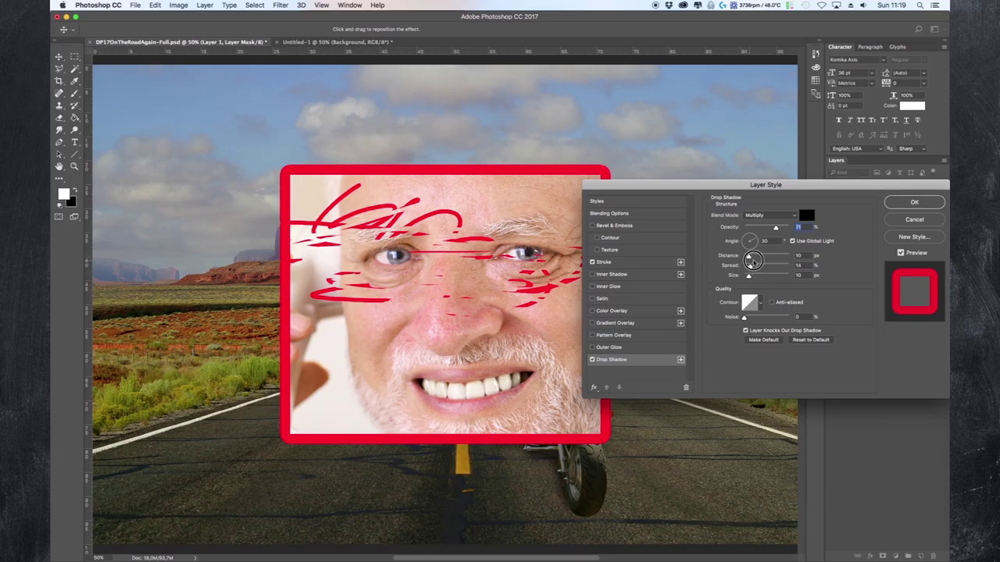
Increase the Drop Shadow distance, then turn Drop Shadow off
left_click(748, 258)
left_click_drag(747, 258, 763, 258)
left_click(592, 358)
Enable Inner Shadow, turn off Inner Glow, and toggle Inner Shadow to compare
left_click(592, 274)
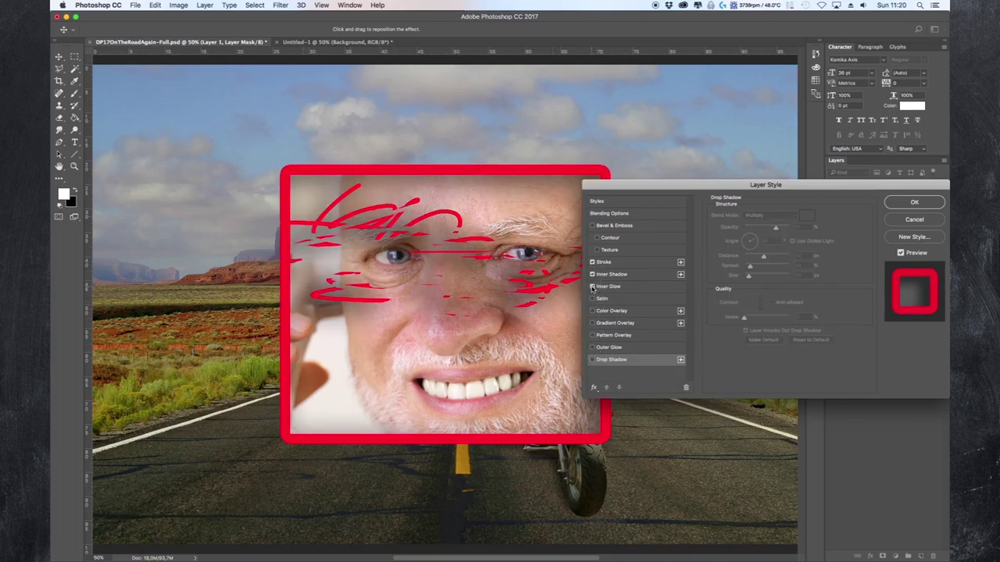
left_click(592, 286)
left_click(591, 274)
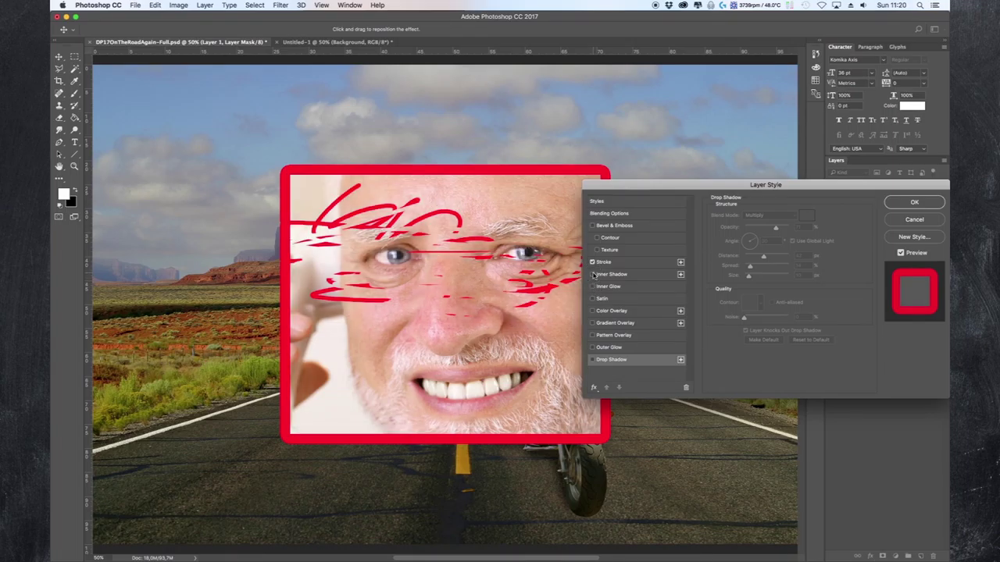
left_click(592, 274)
left_click(592, 274)
left_click(592, 275)
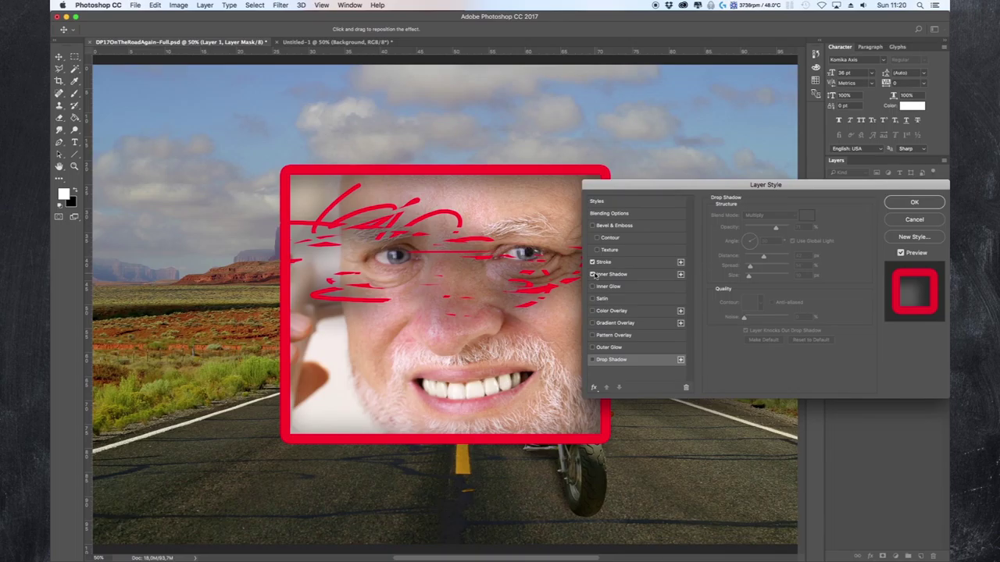
Apply the styles, compare by toggling Inner Shadow, Stroke and Effects, then hide Layer 1
left_click(906, 204)
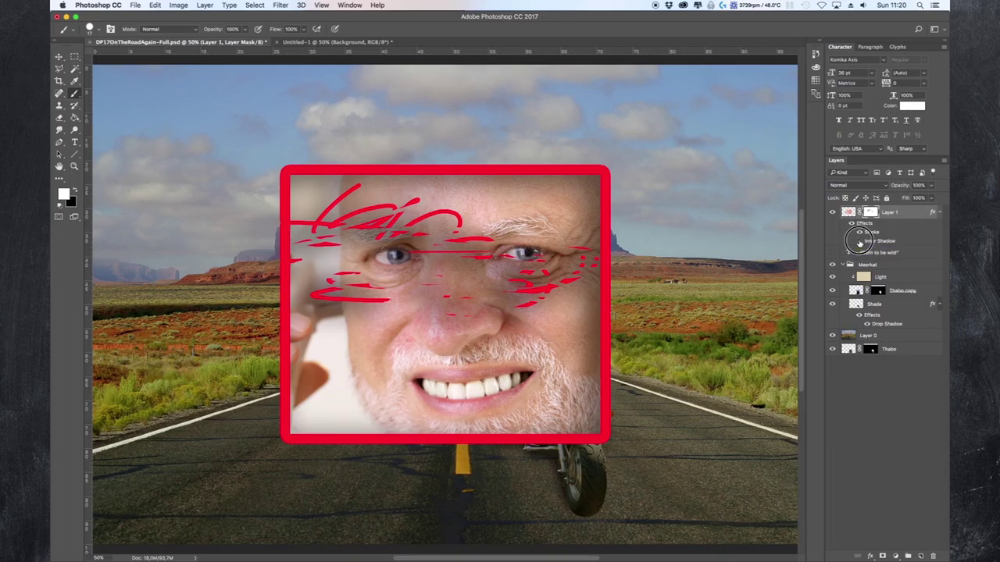
left_click(859, 242)
left_click(859, 242)
left_click(859, 233)
left_click(859, 233)
left_click(852, 225)
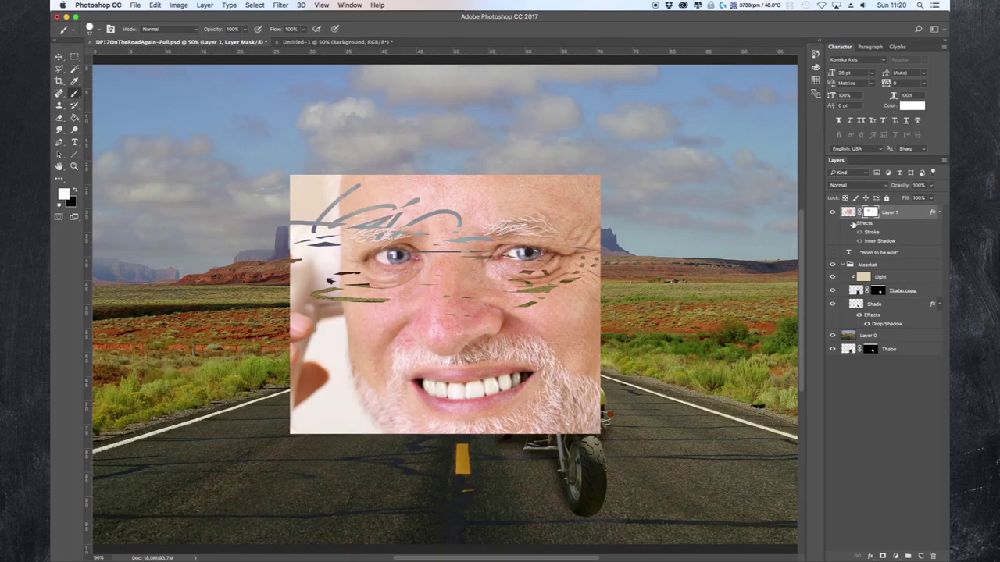
left_click(851, 225)
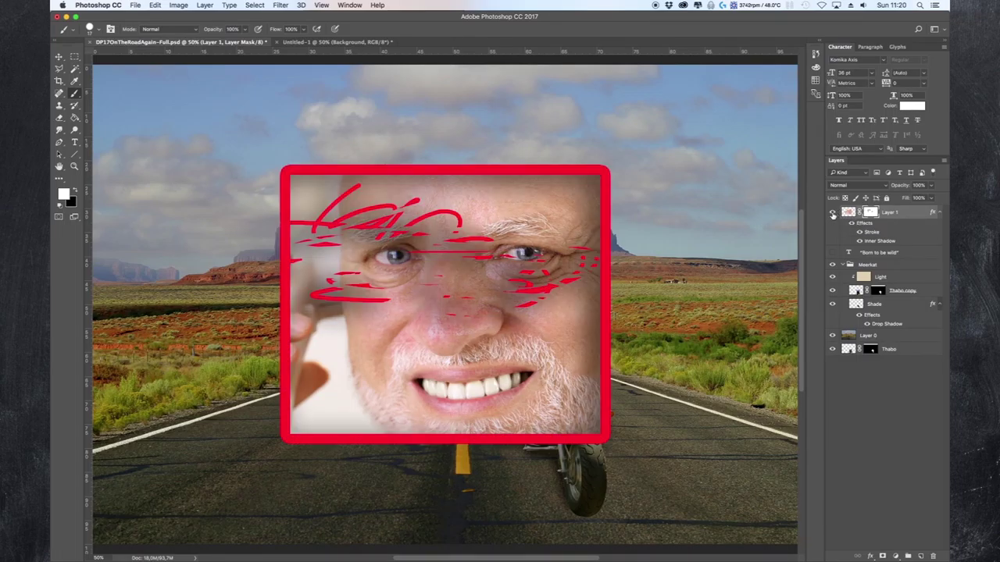
left_click(833, 212)
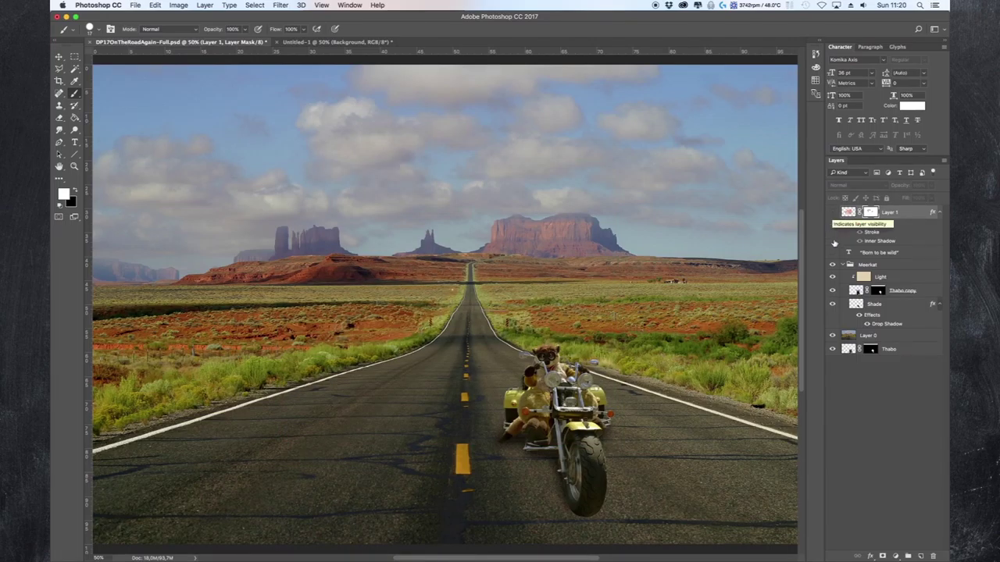
Make the 'Born to be wild' title layer visible while the framed face layer stays hidden
left_click(832, 253)
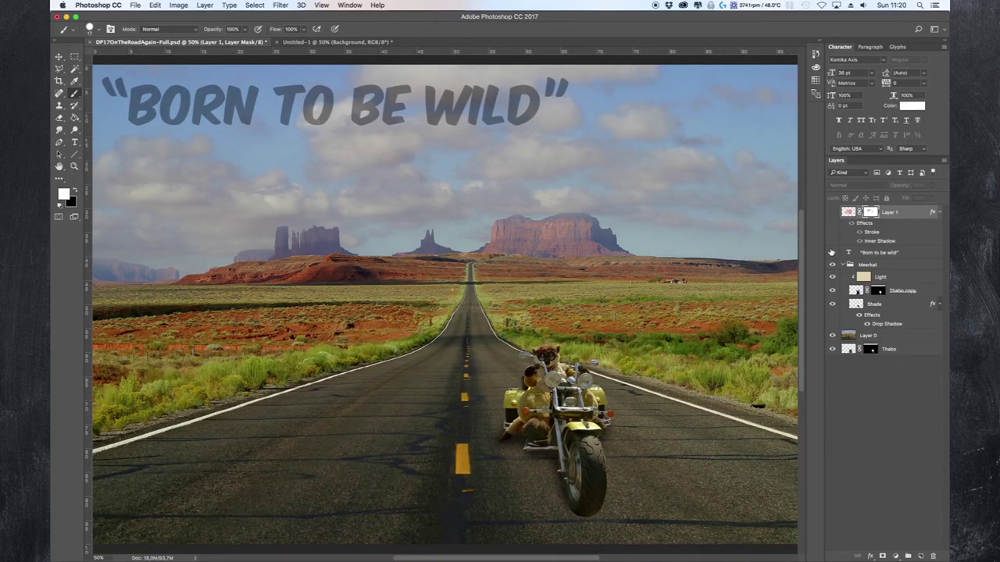
left_click(155, 5)
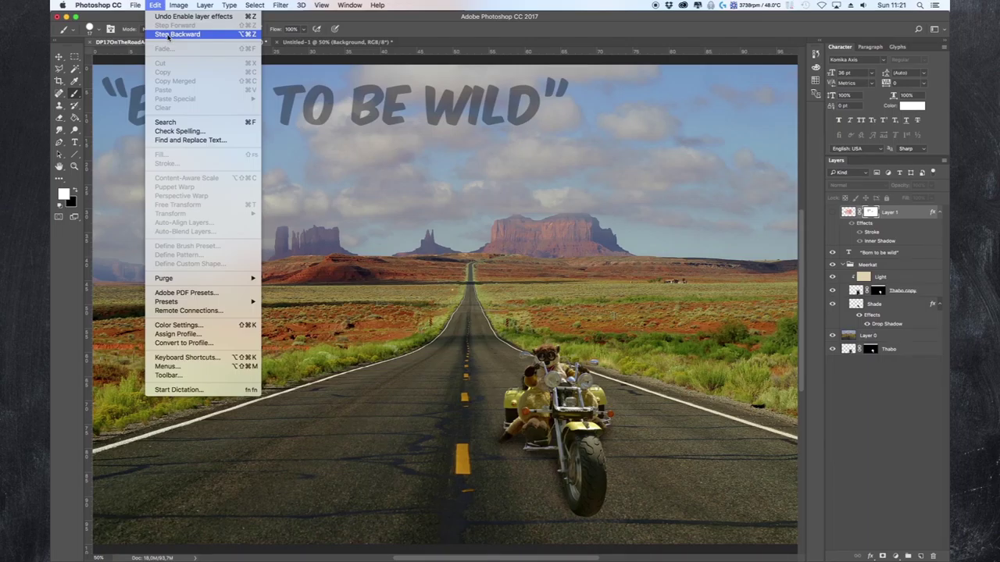
left_click(168, 16)
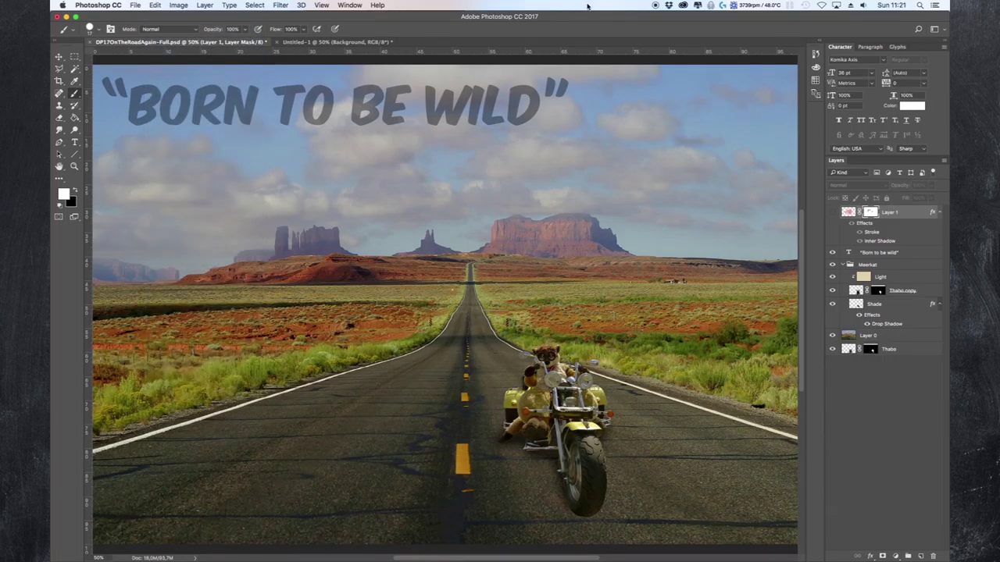